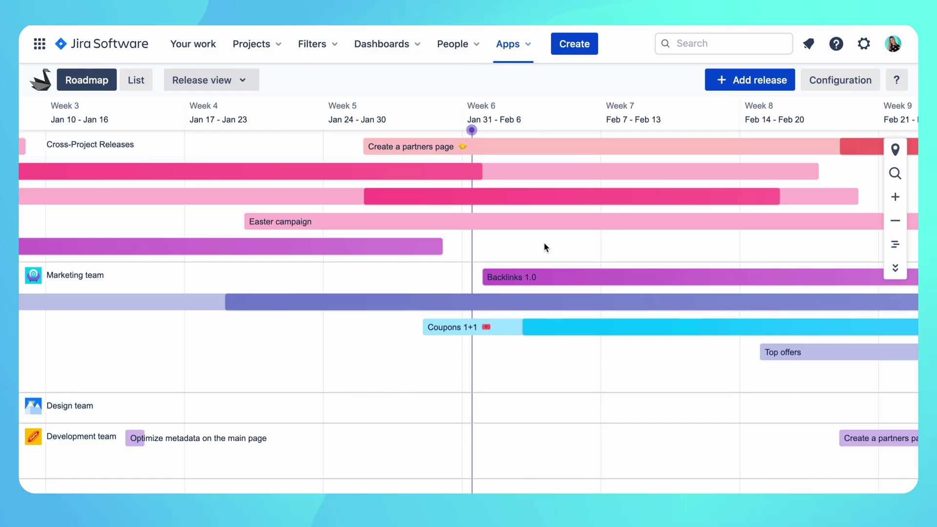
# Step: Zoom the release roadmap out to a monthly scale and recentre it on November–April
pyautogui.click(893, 225)
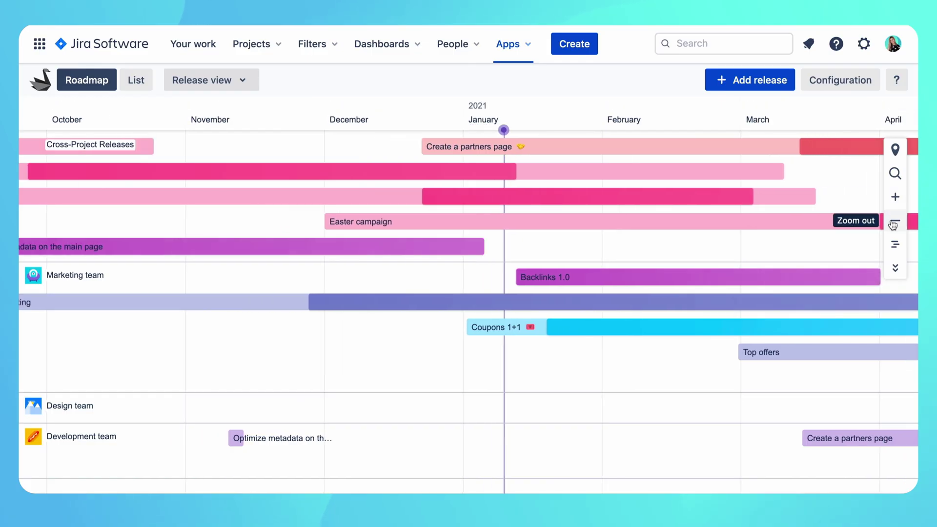
pyautogui.hscroll(2, 854, 233)
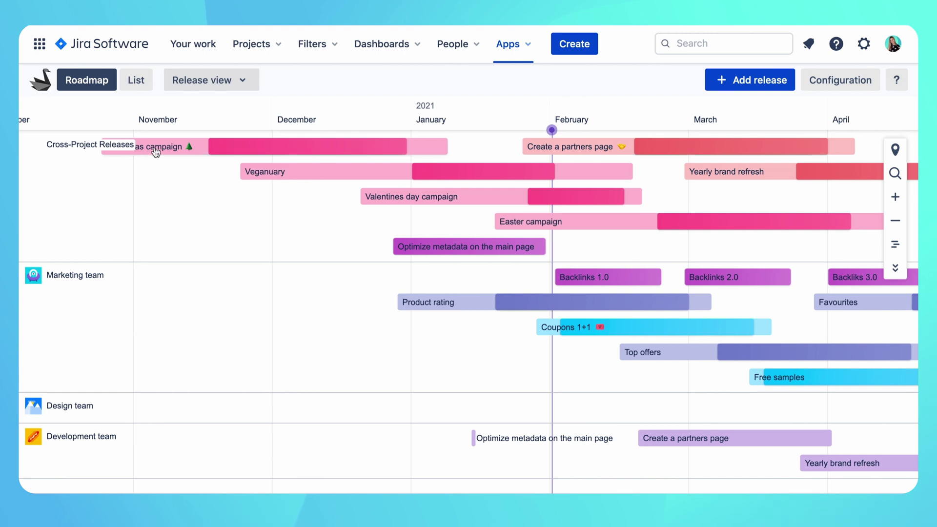
pyautogui.click(156, 152)
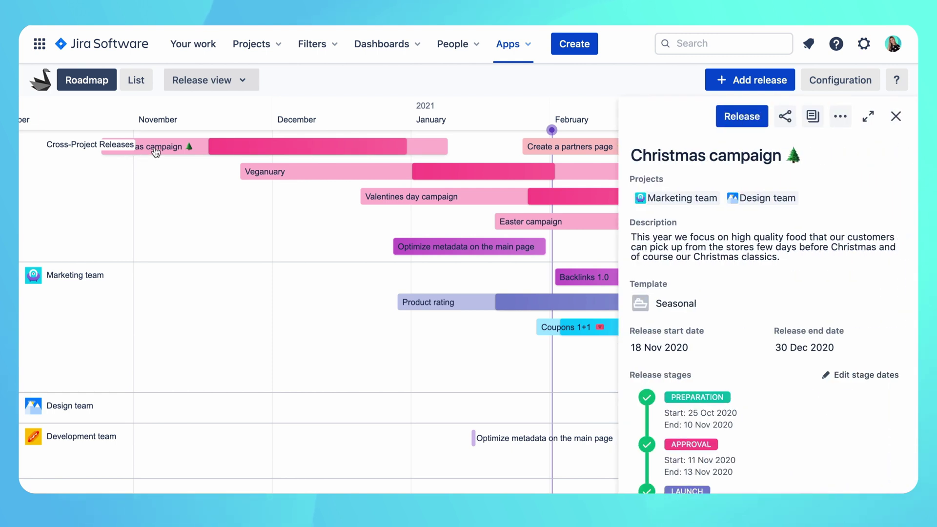
pyautogui.hscroll(3, 263, 170)
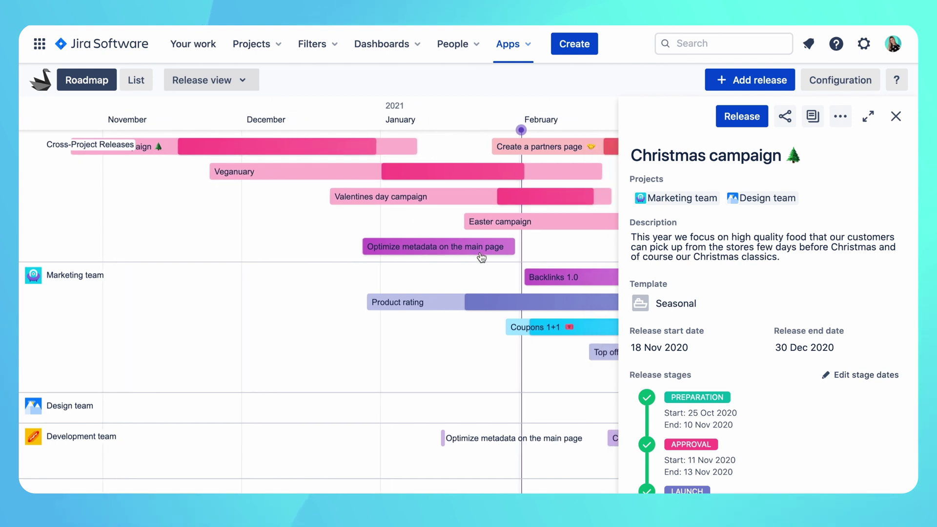
pyautogui.click(895, 117)
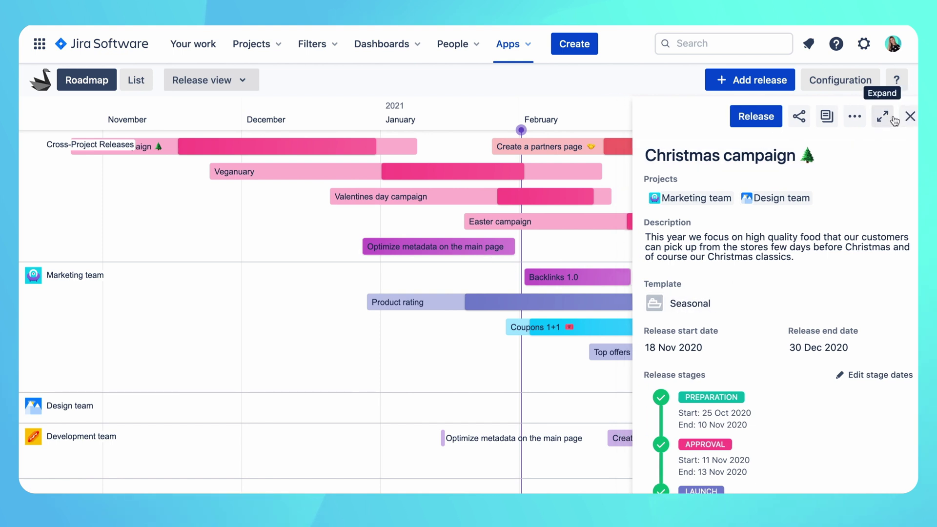
pyautogui.click(552, 329)
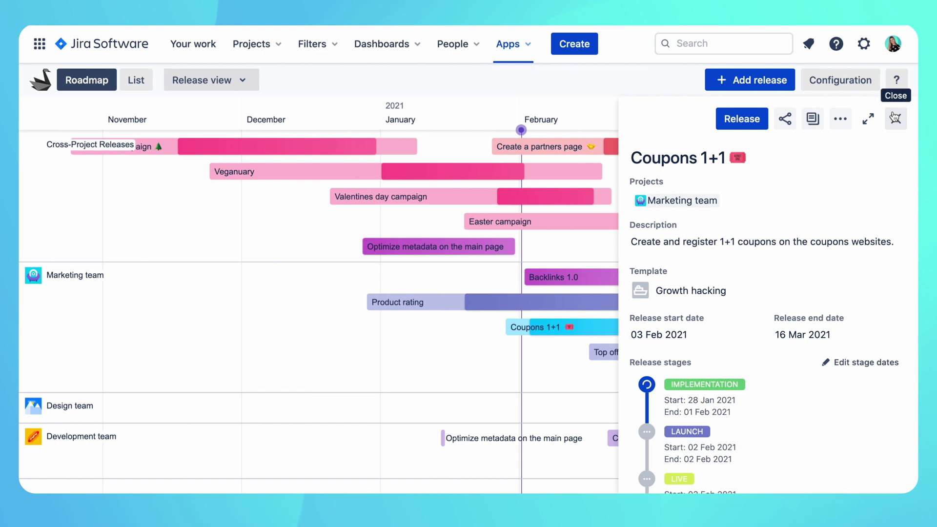
pyautogui.click(895, 117)
pyautogui.click(432, 307)
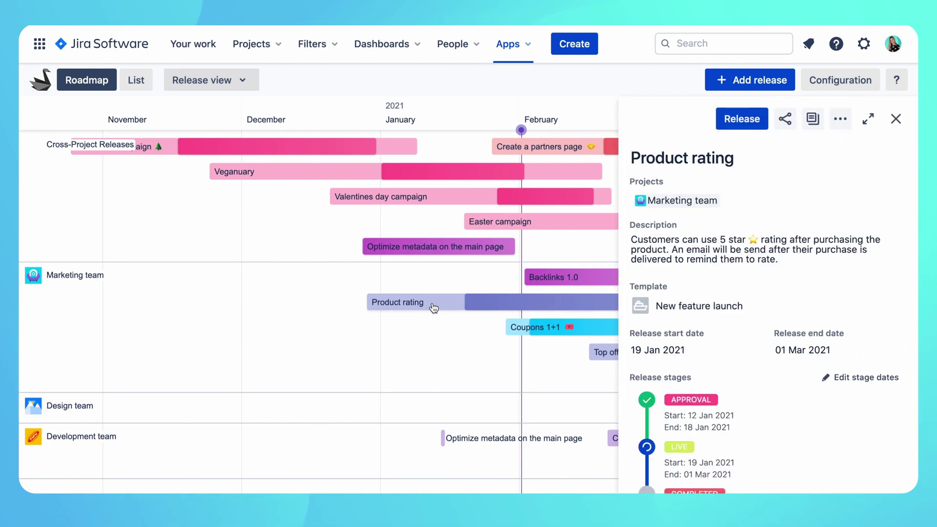
pyautogui.click(896, 119)
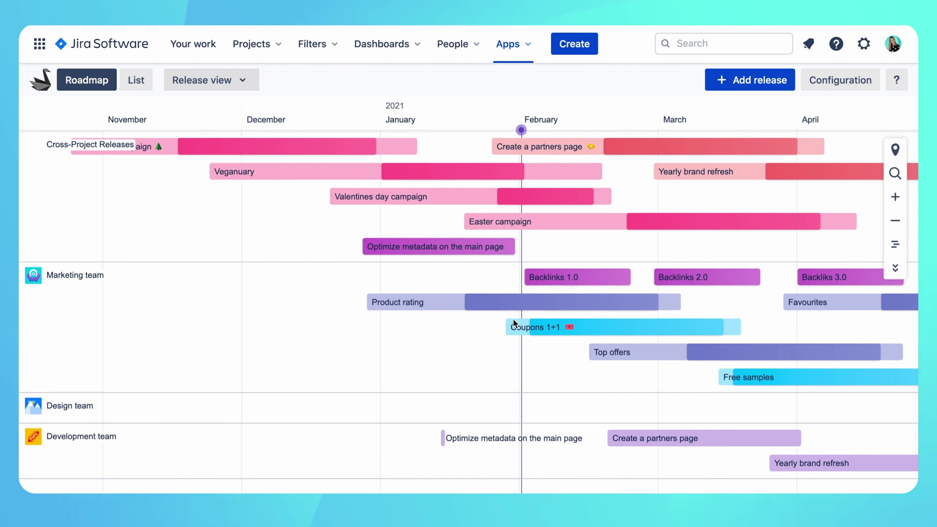
pyautogui.click(520, 331)
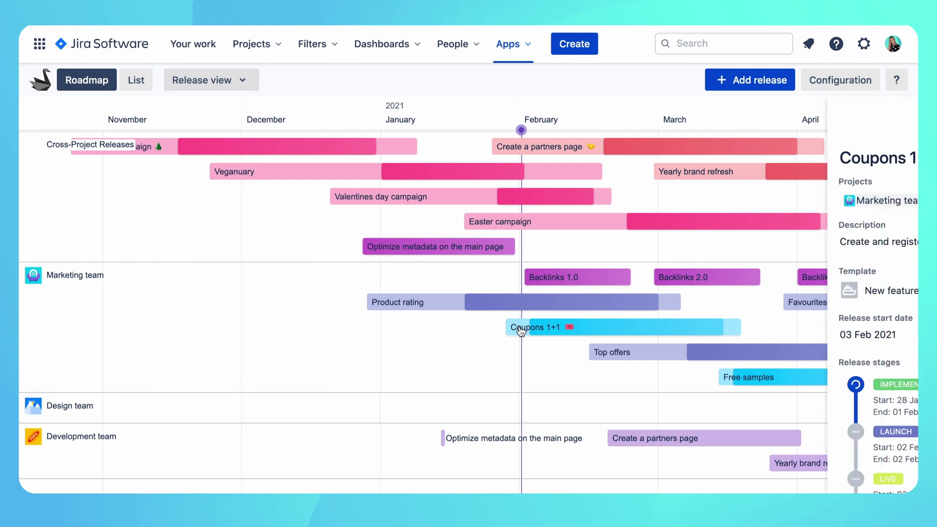
pyautogui.scroll(-1, 678, 363)
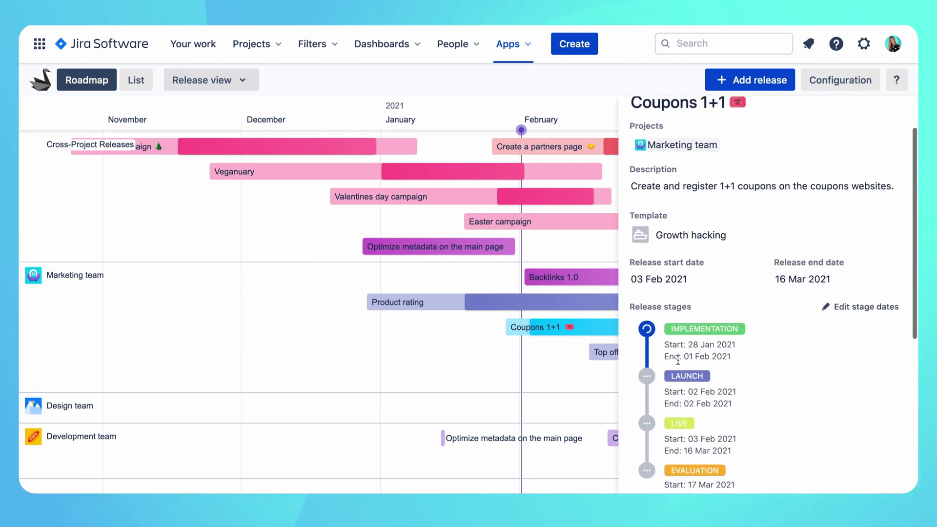
pyautogui.scroll(3, 669, 429)
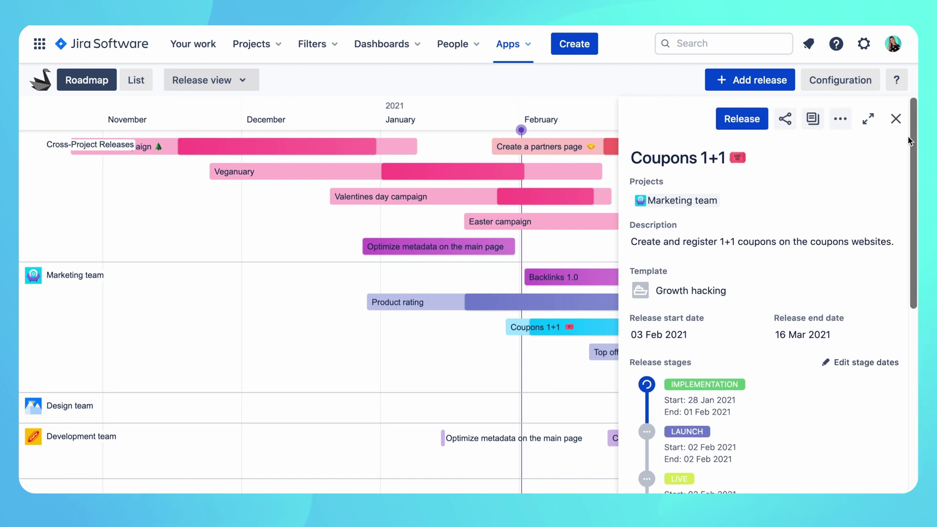
pyautogui.click(896, 119)
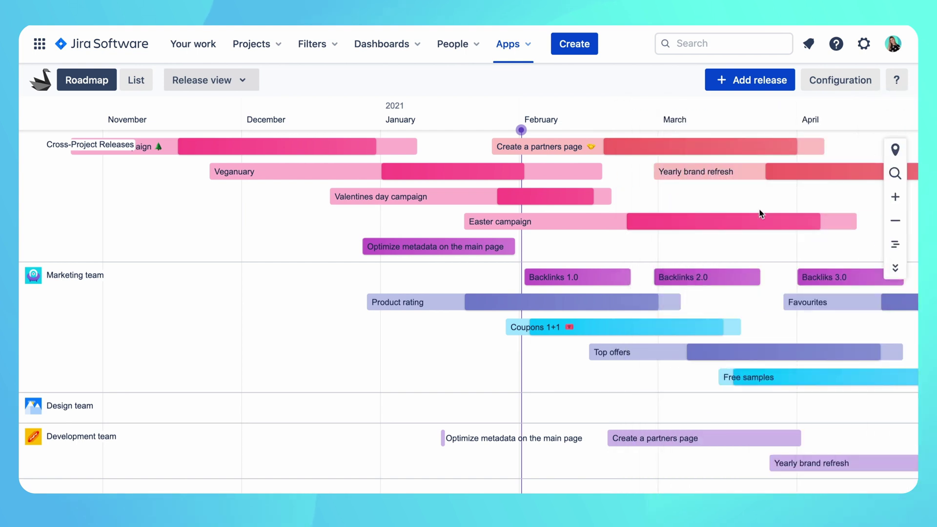
pyautogui.moveTo(471, 308)
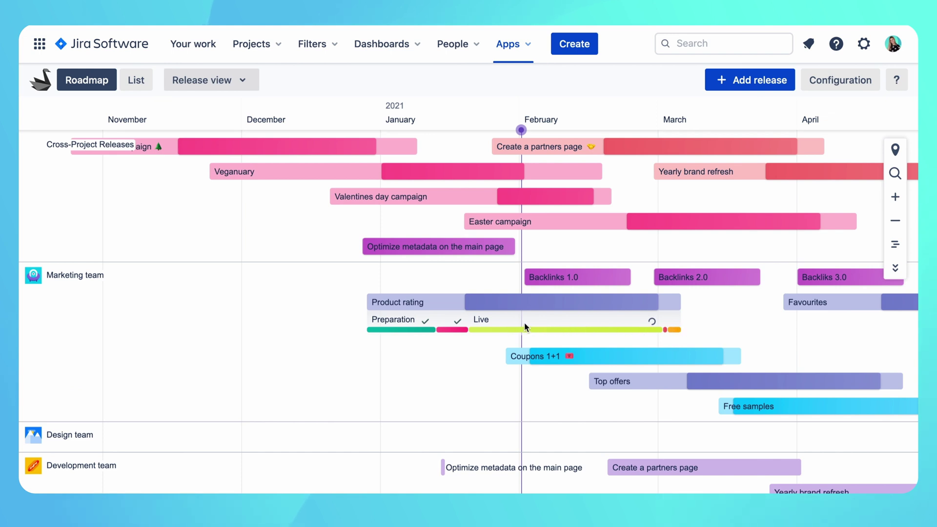
pyautogui.click(524, 308)
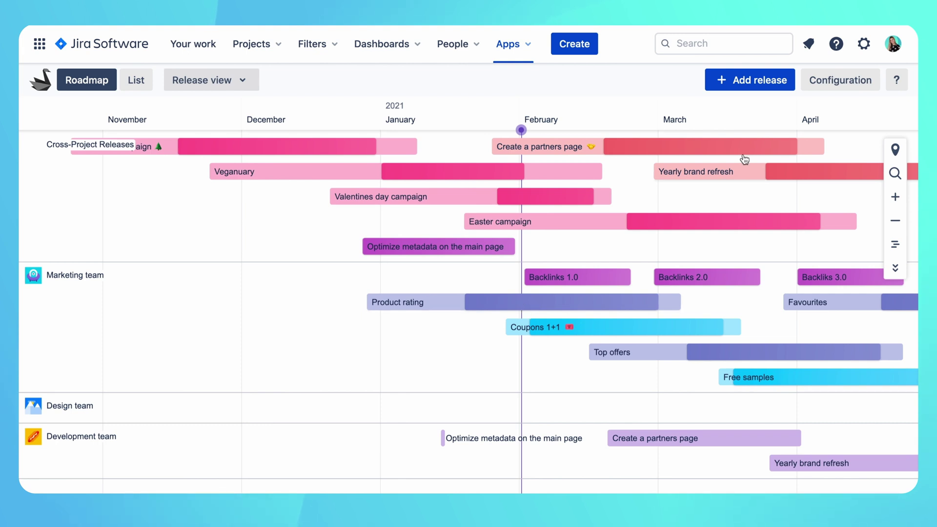
# Step: Open the release templates list and scroll through each template's stages and default durations
pyautogui.click(826, 82)
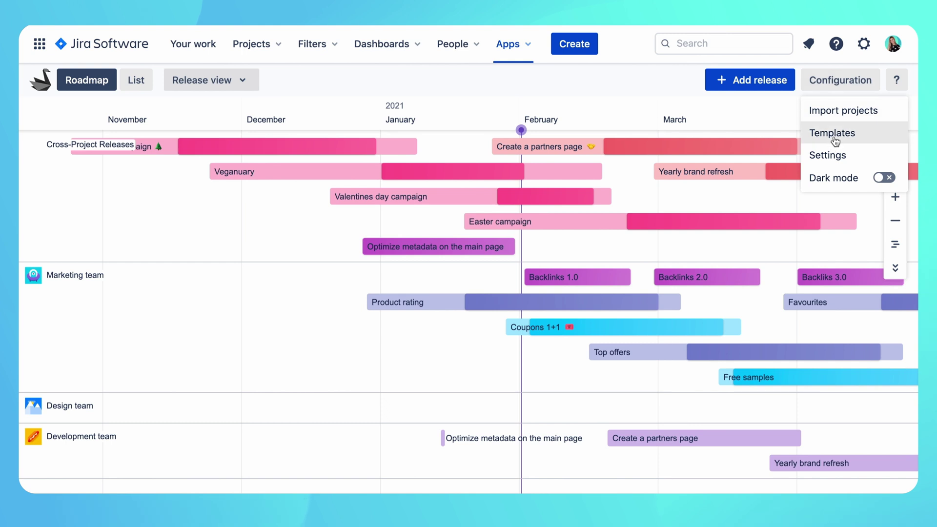
pyautogui.click(835, 140)
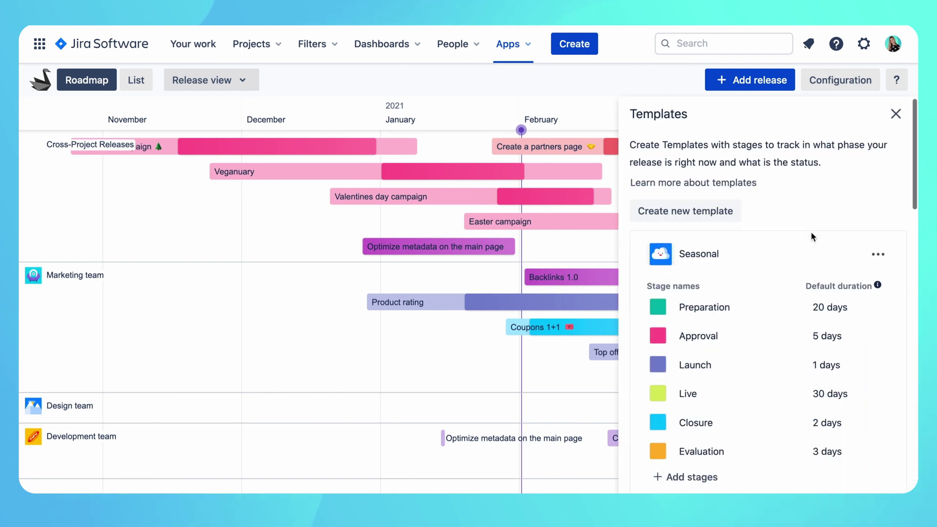
pyautogui.scroll(-3, 813, 237)
pyautogui.scroll(-5, 813, 237)
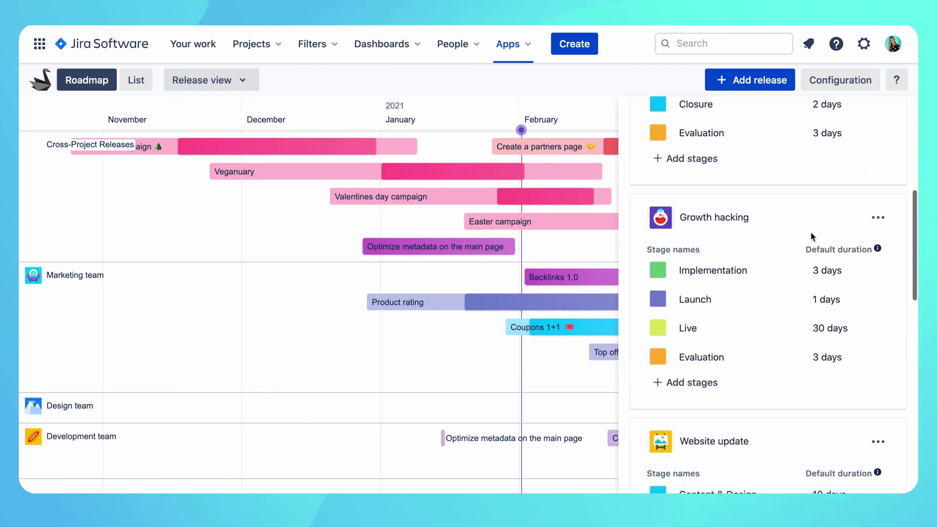
pyautogui.scroll(-1, 812, 238)
pyautogui.scroll(-6, 811, 238)
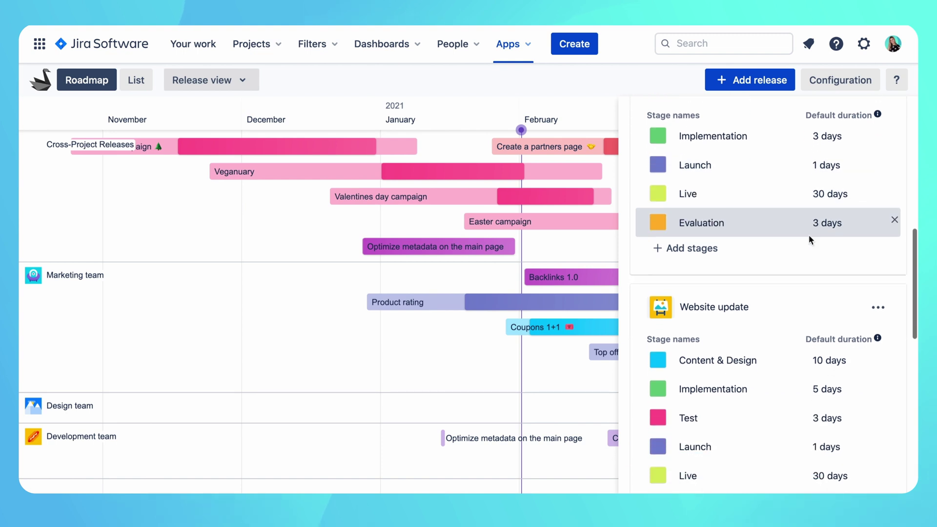
pyautogui.scroll(-6, 810, 241)
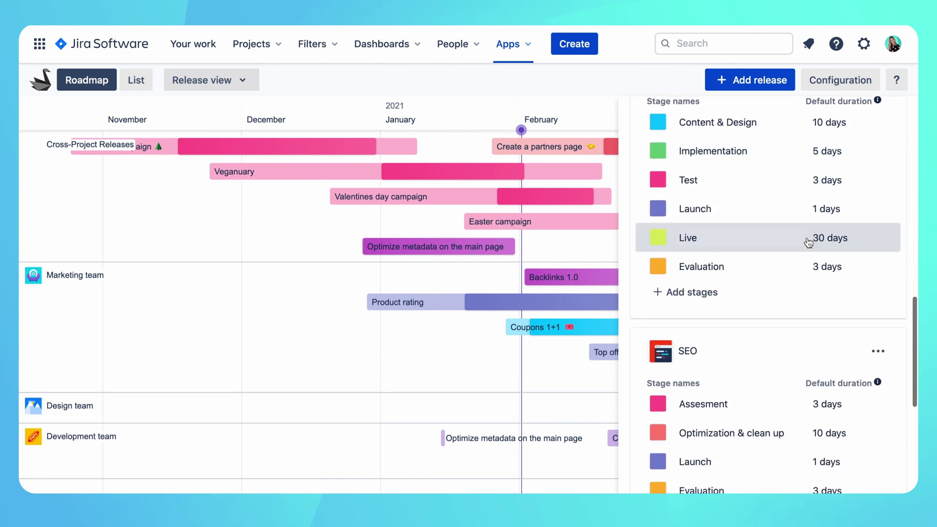
pyautogui.scroll(-6, 808, 243)
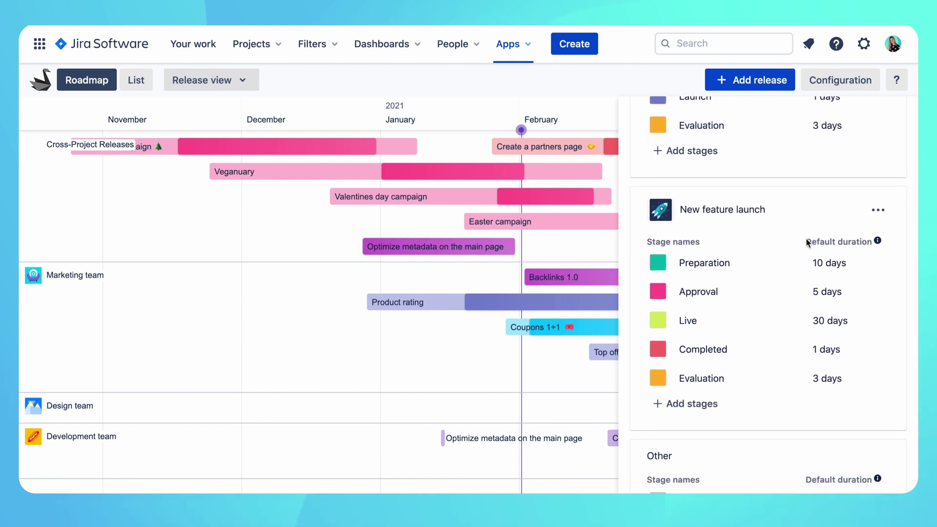
# Step: Scroll back to the top of the templates, including Seasonal's 20-day Preparation stage, then close the panel
pyautogui.scroll(5, 807, 242)
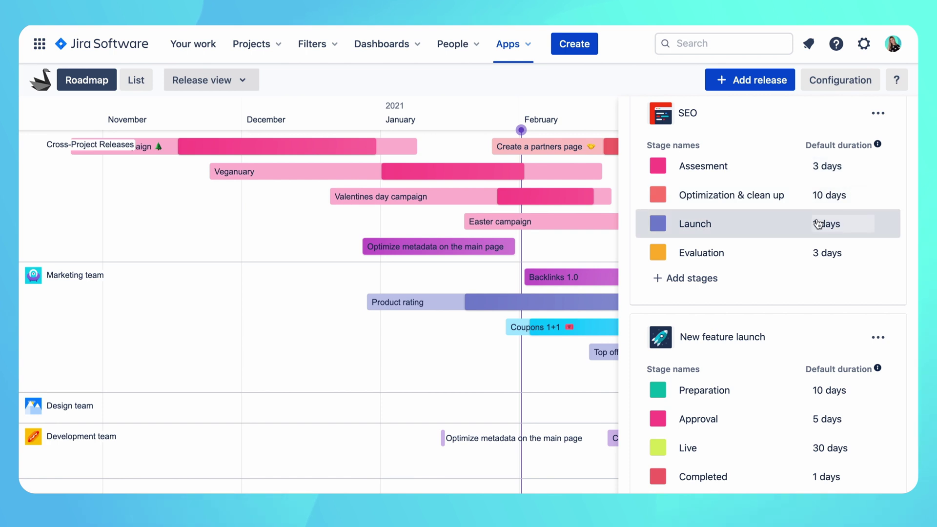
pyautogui.scroll(5, 818, 223)
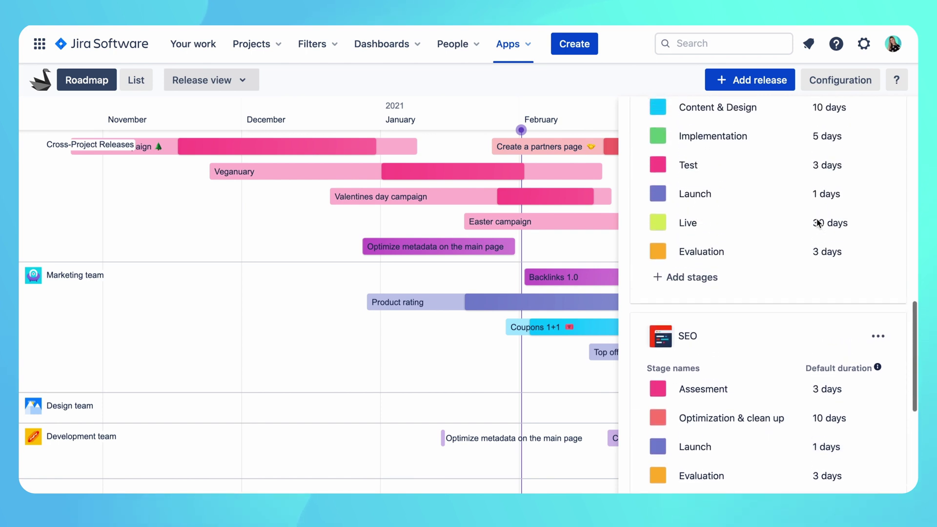
pyautogui.scroll(7, 818, 224)
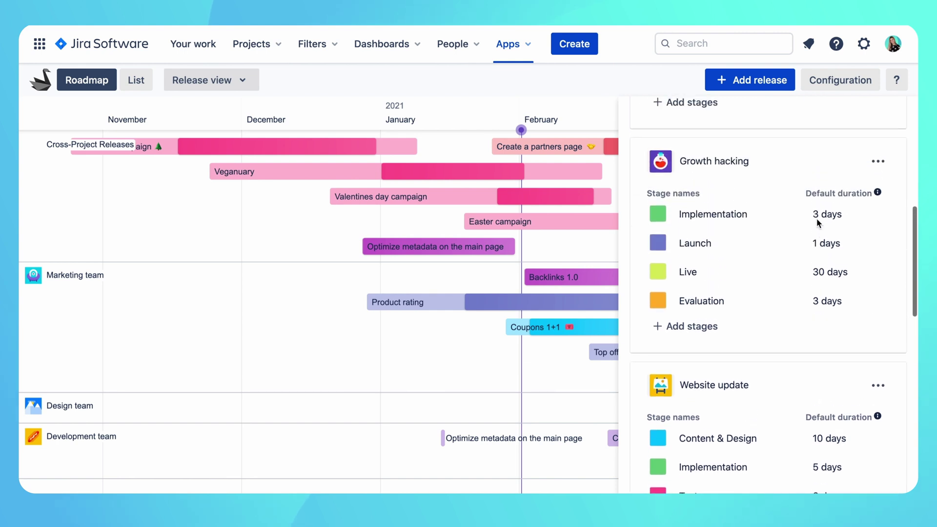
pyautogui.scroll(7, 818, 223)
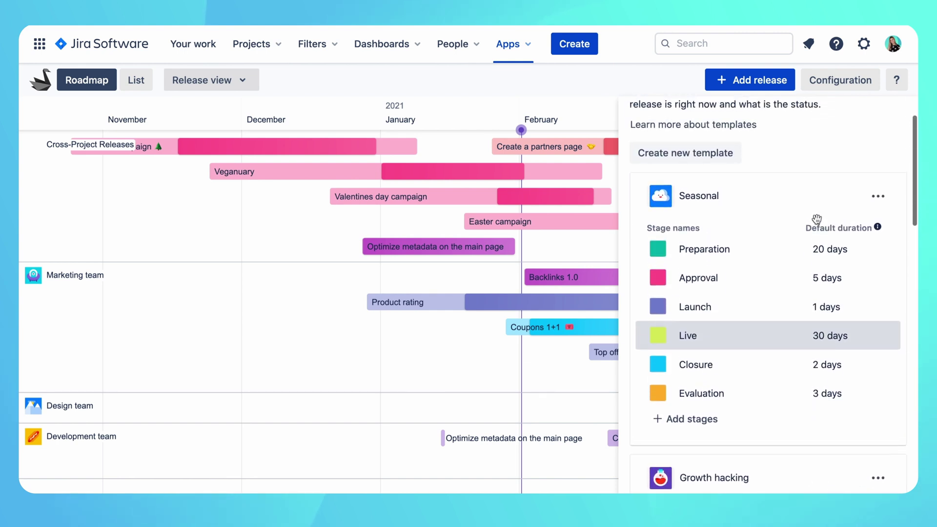
pyautogui.scroll(2, 817, 220)
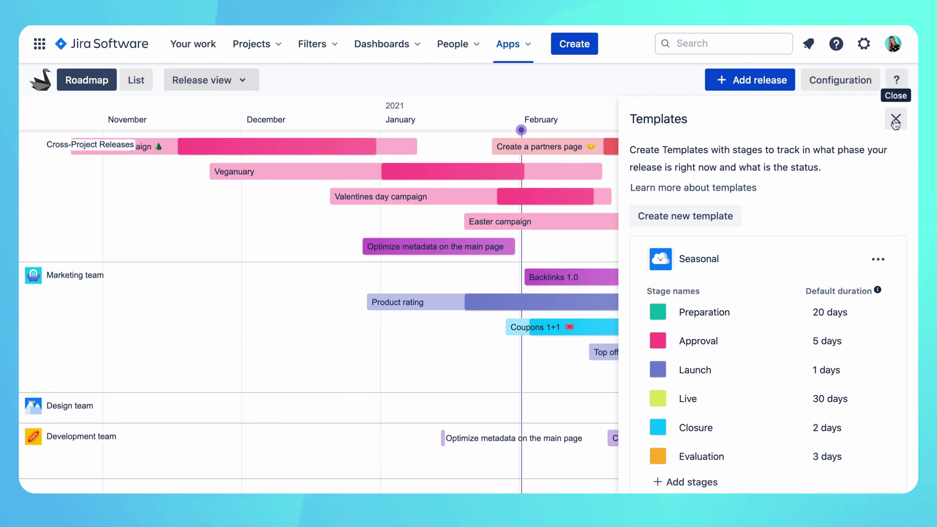
pyautogui.click(895, 121)
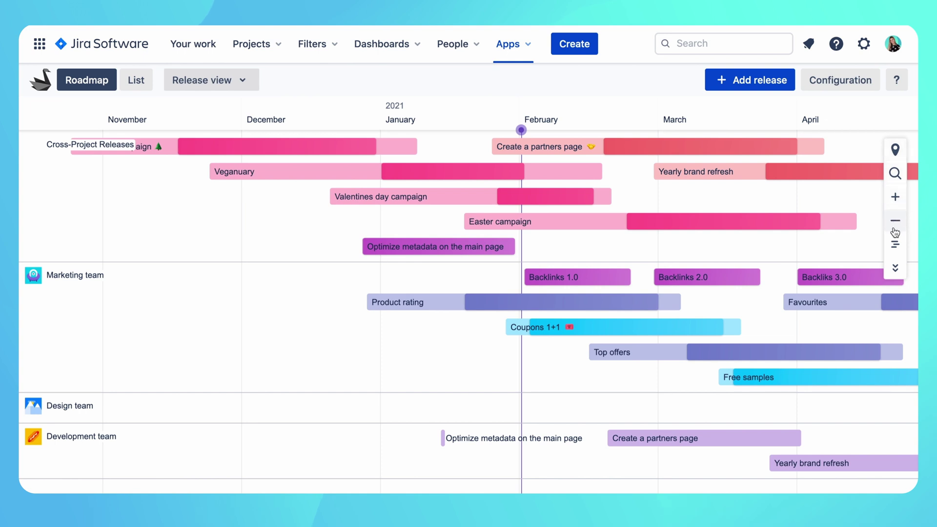
# Step: Group the roadmap by Template, giving rows for SEO, New feature launch, Seasonal, Growth hacking, Website update and Other
pyautogui.click(895, 244)
pyautogui.click(851, 273)
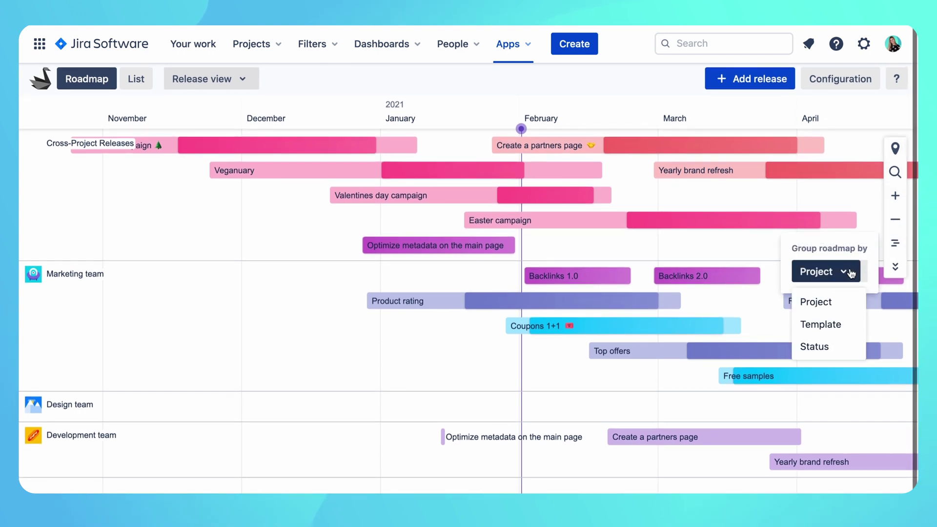
pyautogui.click(807, 324)
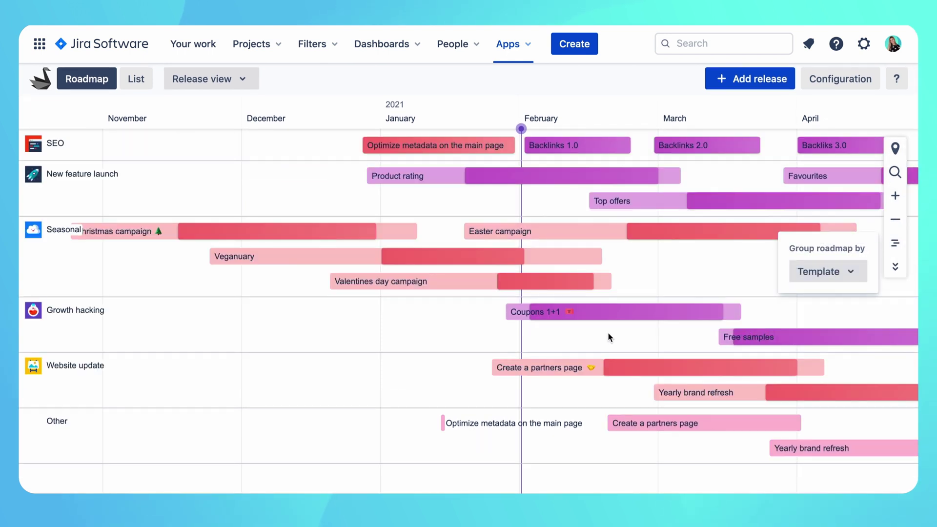
pyautogui.click(611, 335)
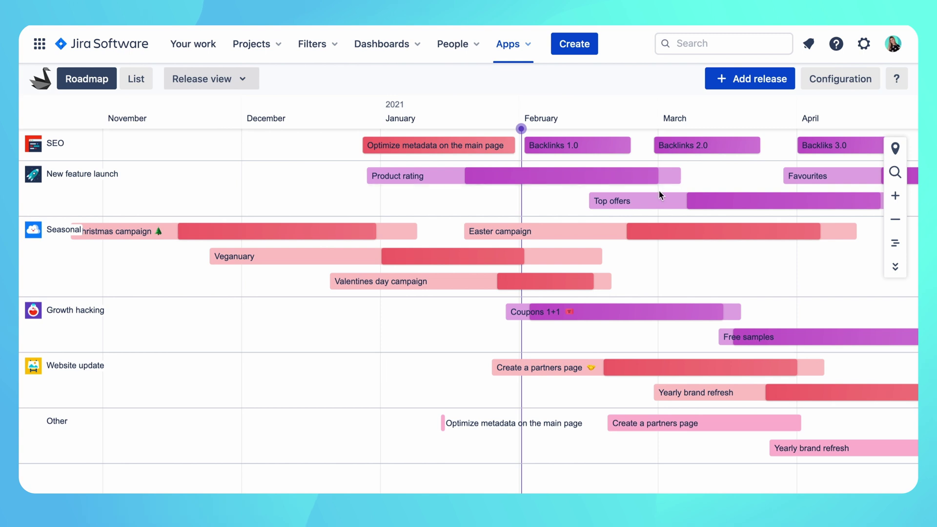
# Step: Group the roadmap by project again, restoring the Marketing, Design and Development team rows
pyautogui.click(895, 243)
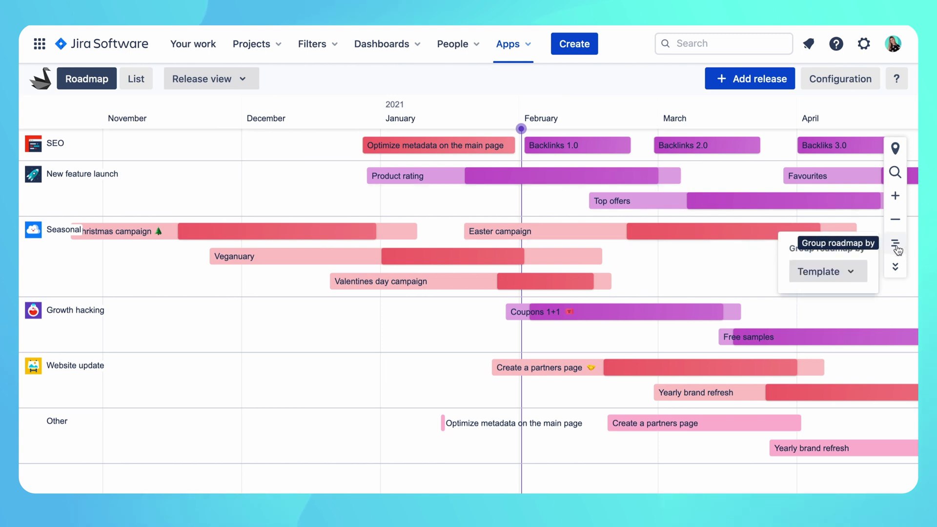
pyautogui.click(848, 272)
pyautogui.click(845, 304)
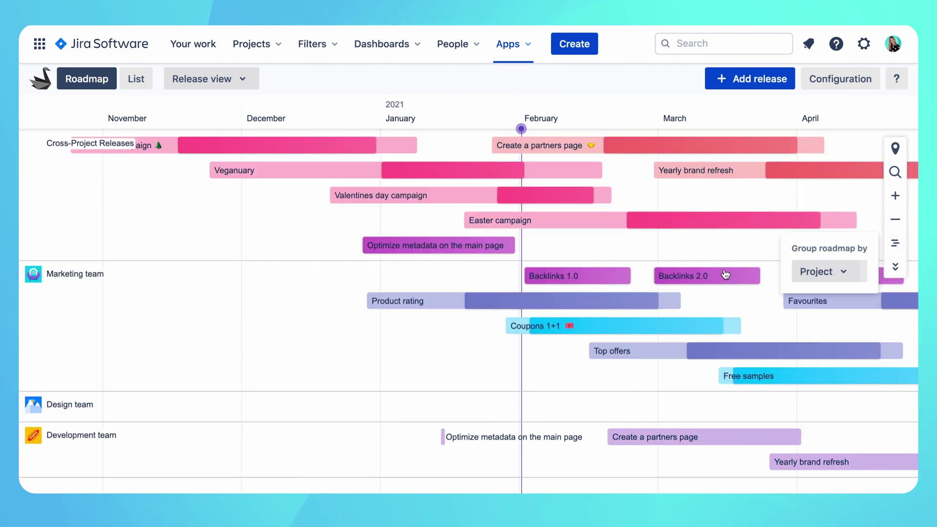
# Step: Scroll the timeline right and show, then hide, the Easter campaign's stage phases
pyautogui.click(733, 249)
pyautogui.hscroll(2, 731, 253)
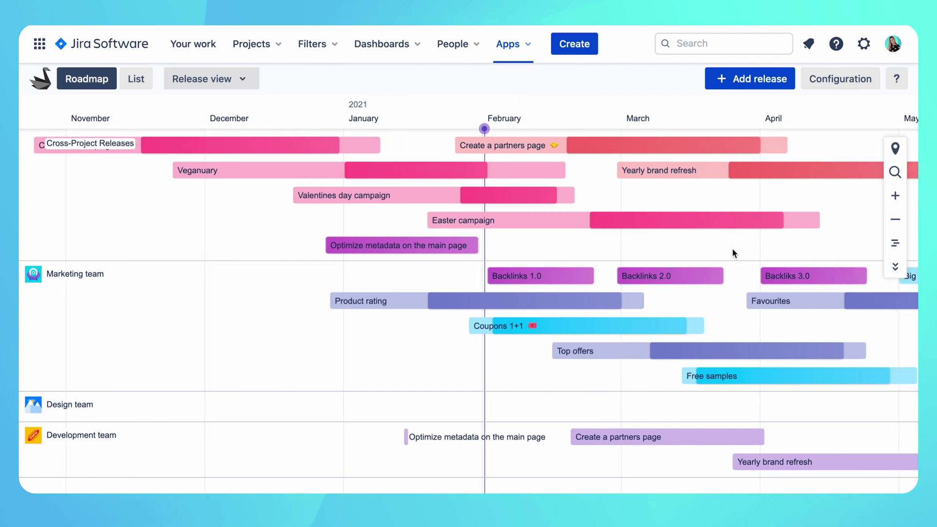
pyautogui.hscroll(4, 733, 251)
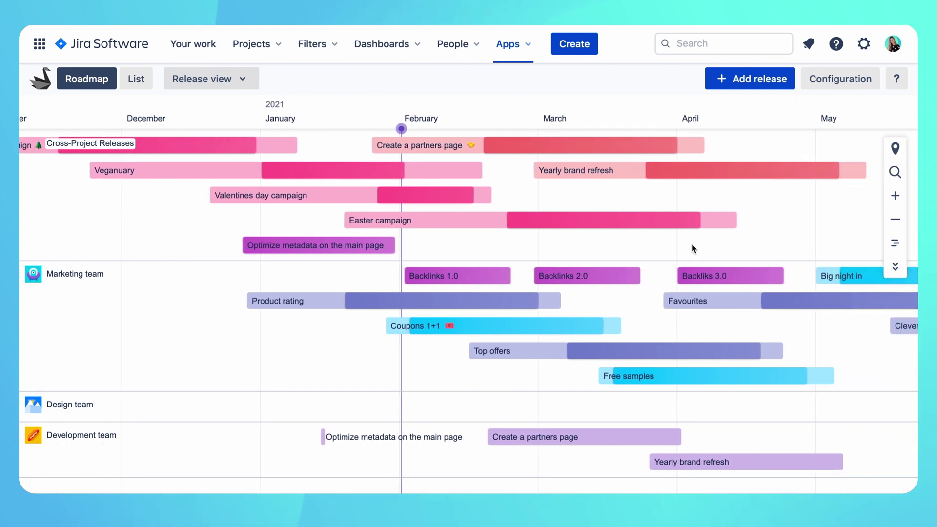
pyautogui.hscroll(1, 692, 248)
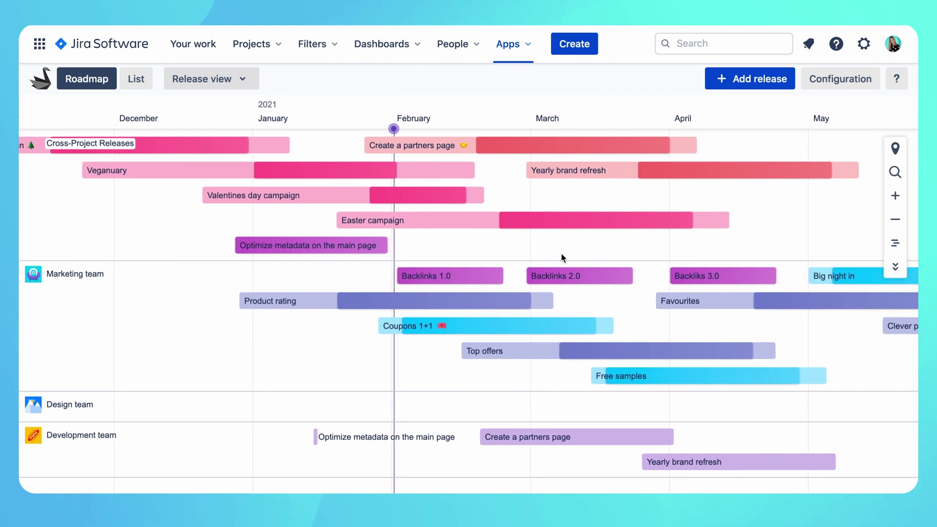
pyautogui.click(504, 227)
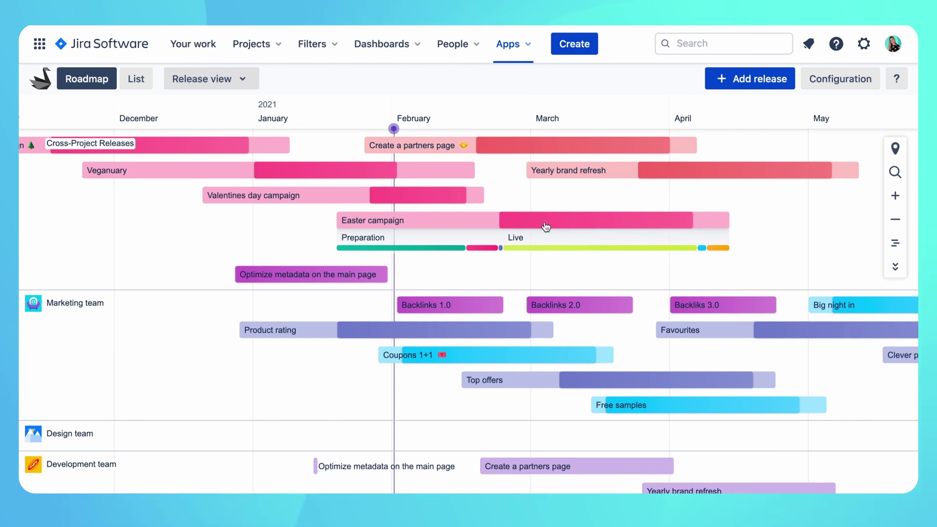
pyautogui.click(673, 223)
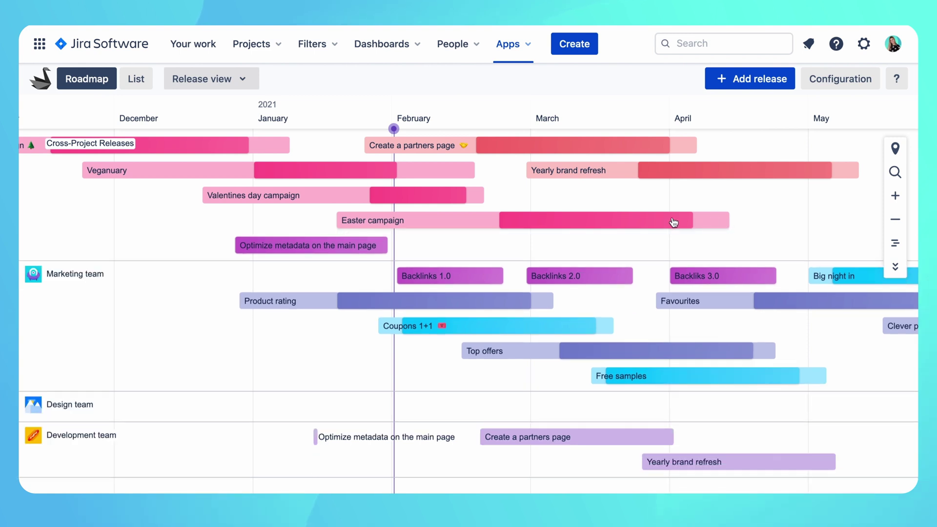
# Step: Open the Create a partners page release and expand it into the full details view
pyautogui.click(444, 151)
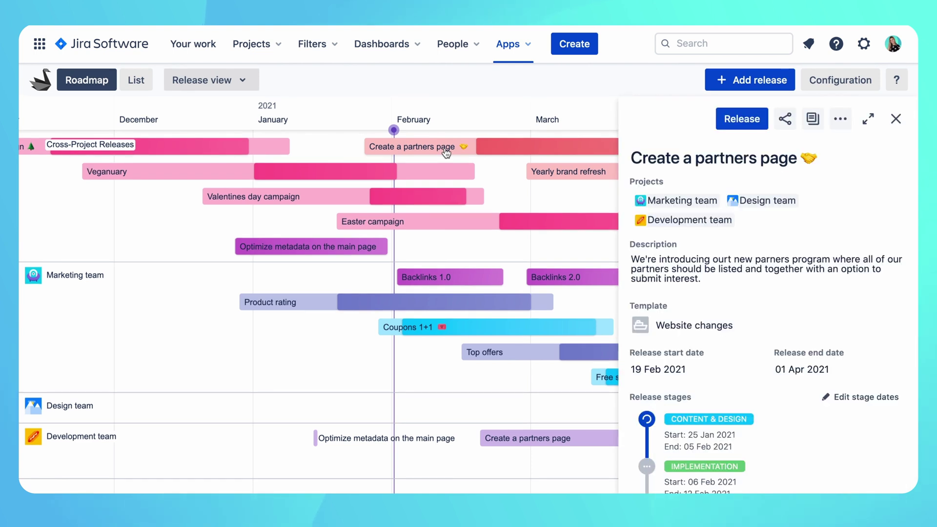
pyautogui.scroll(-3, 711, 376)
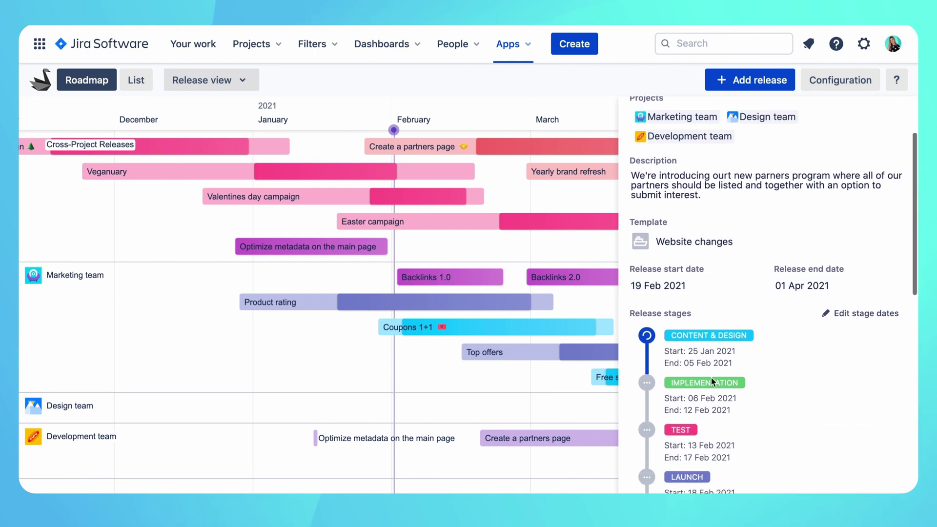
pyautogui.scroll(-5, 710, 377)
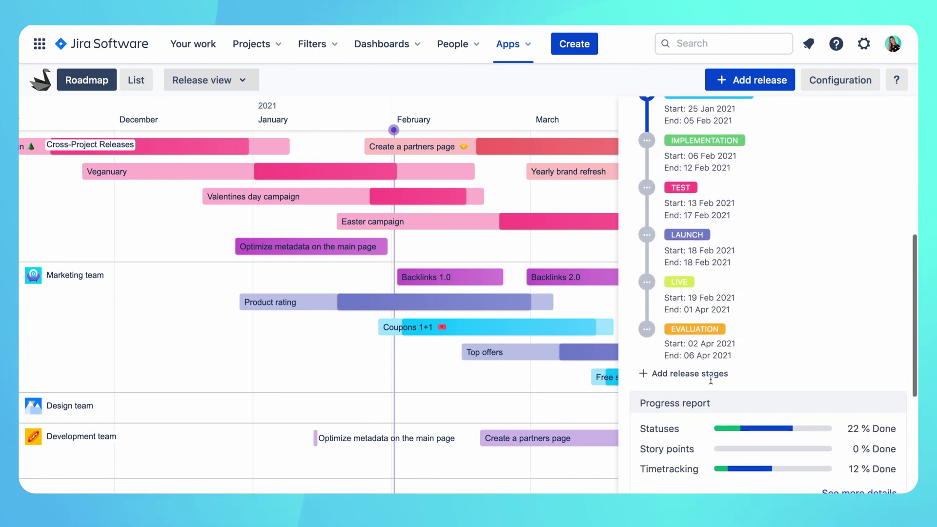
pyautogui.scroll(-3, 710, 379)
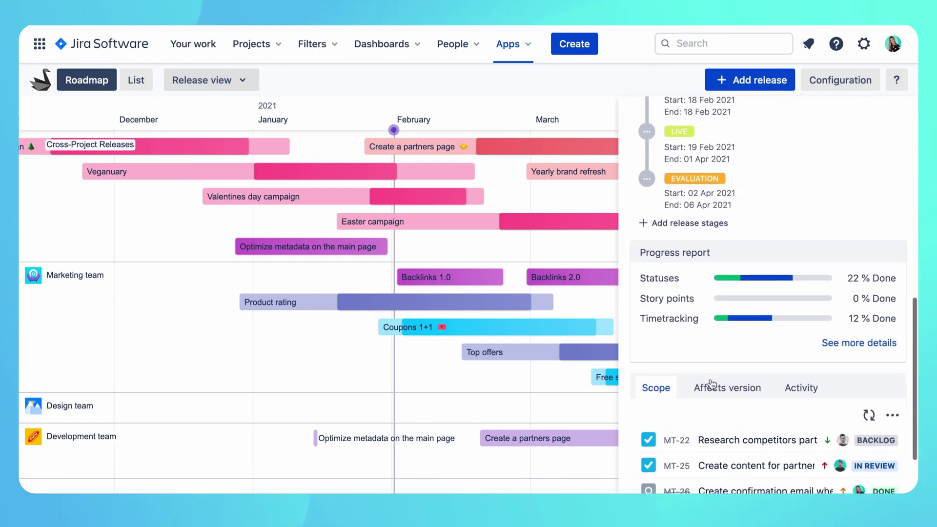
pyautogui.scroll(-1, 711, 383)
pyautogui.click(842, 319)
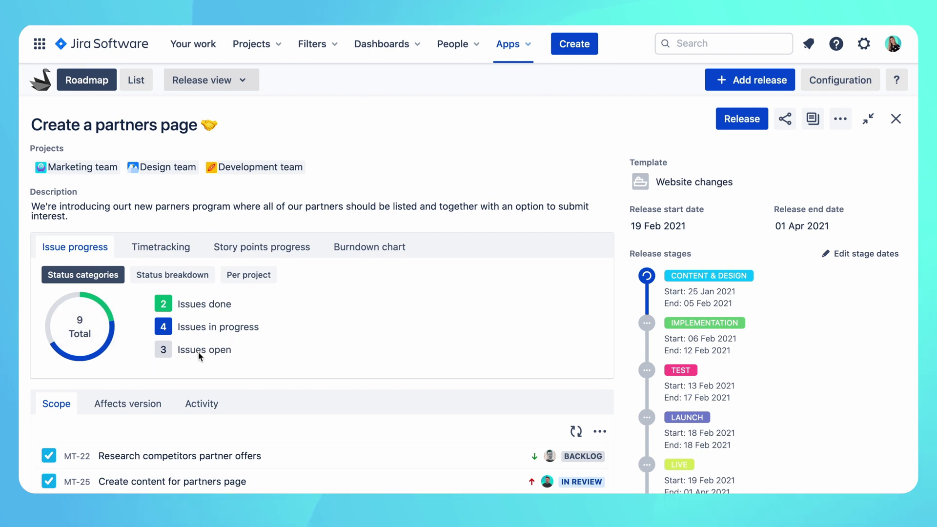
# Step: Switch the partners page Issue progress to per-project view: MT 33%, DEV 0%, DT 25% done
pyautogui.moveTo(108, 347)
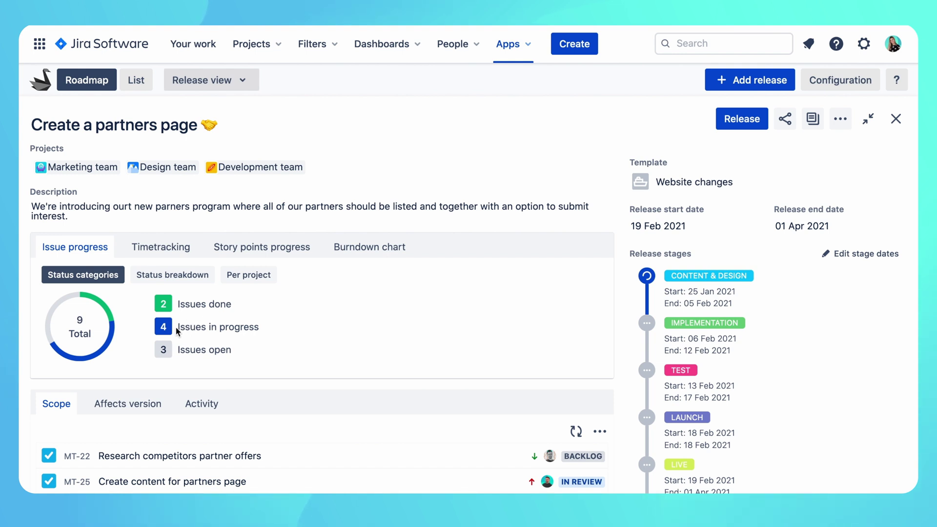
pyautogui.click(168, 284)
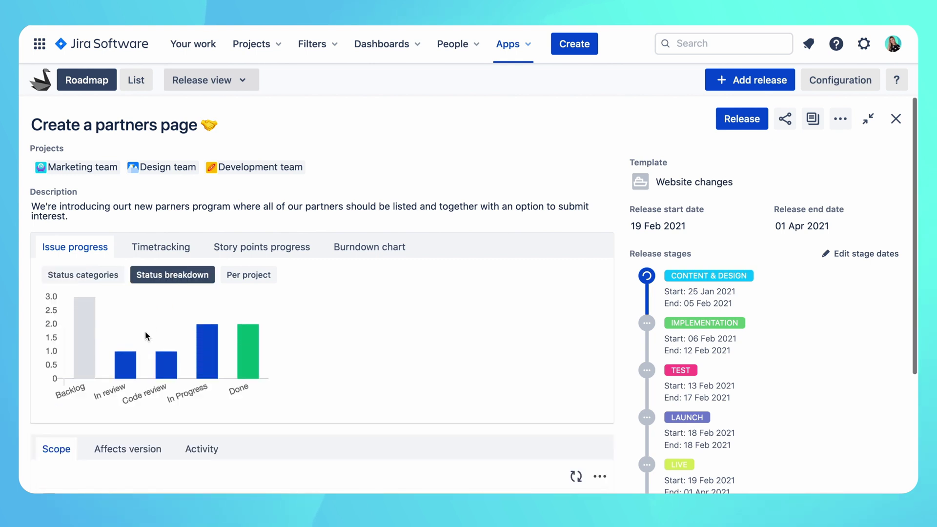
pyautogui.moveTo(138, 359)
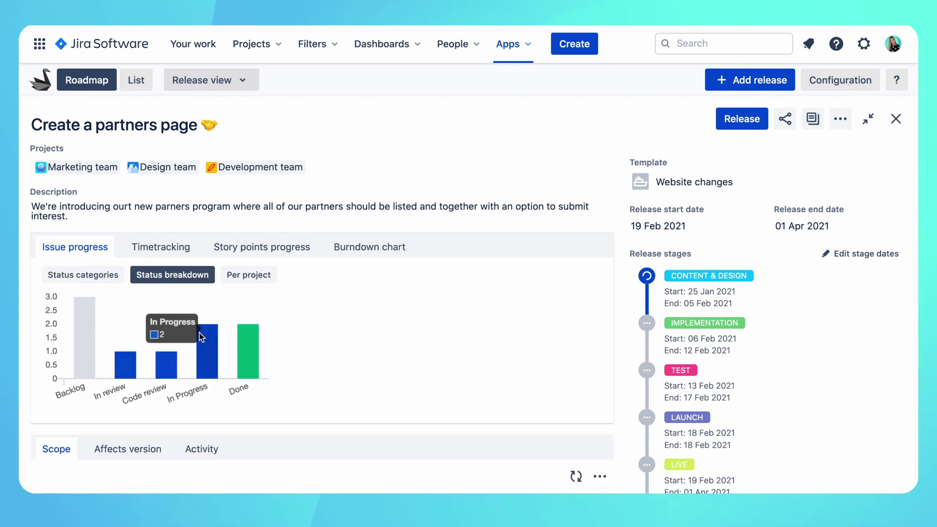
pyautogui.moveTo(94, 327)
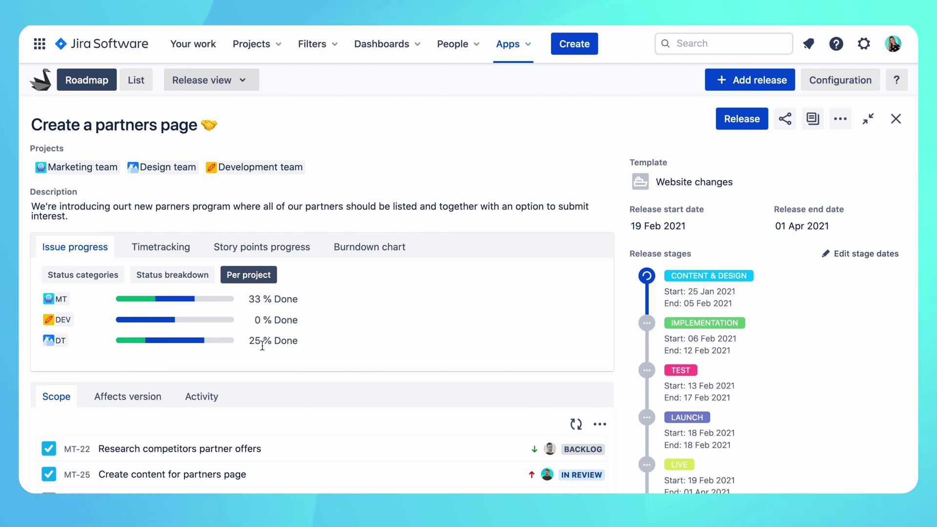
pyautogui.scroll(-3, 262, 345)
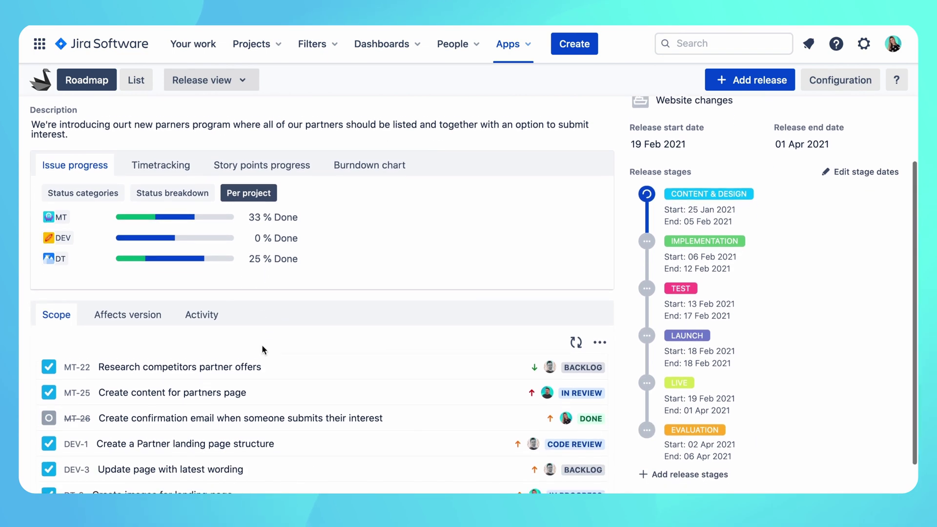
pyautogui.scroll(-1, 261, 349)
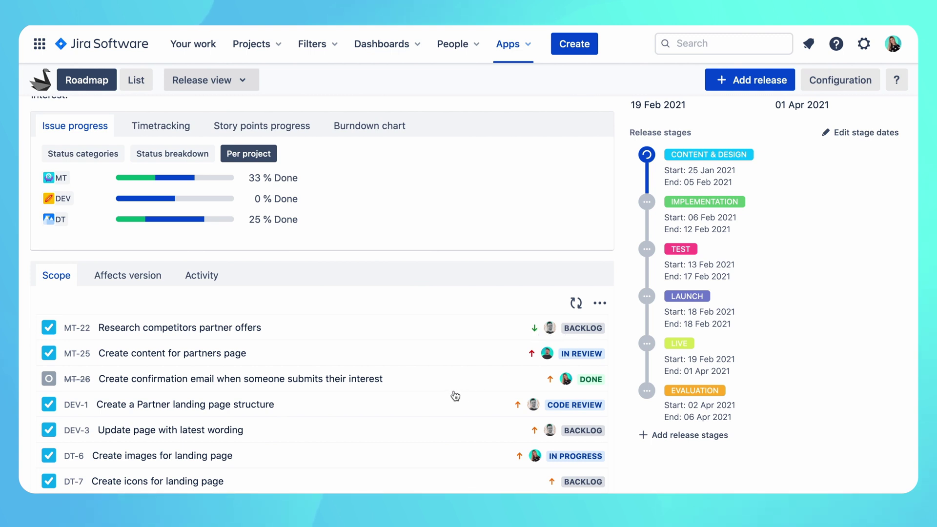
pyautogui.click(177, 456)
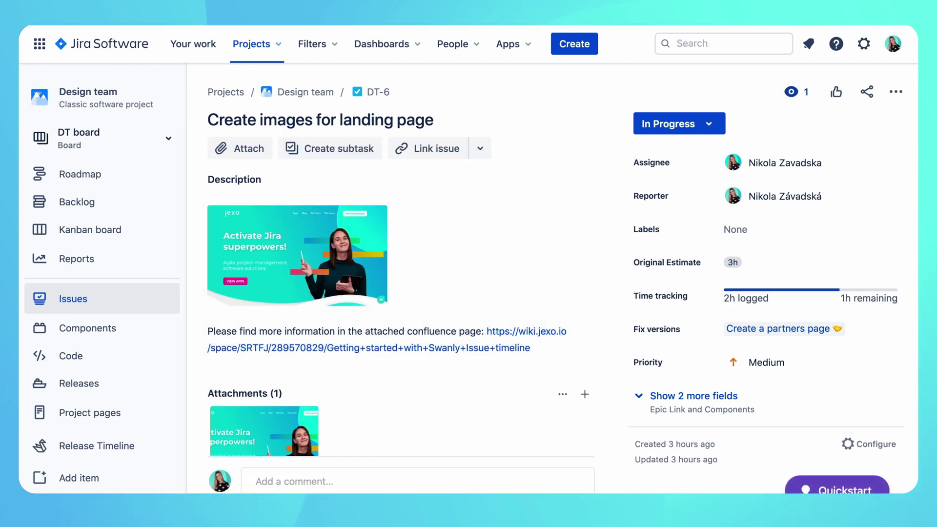
pyautogui.hotkey('alt', 'Left')
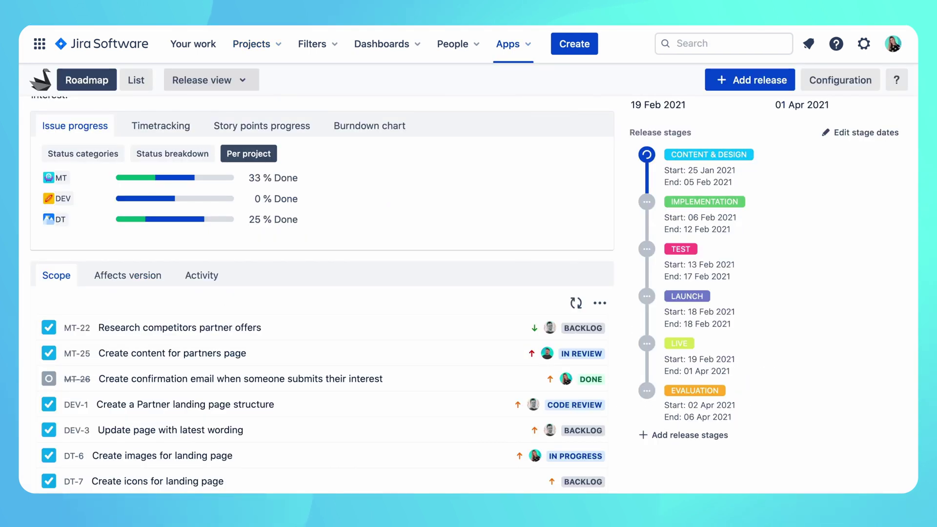
pyautogui.scroll(3, 365, 189)
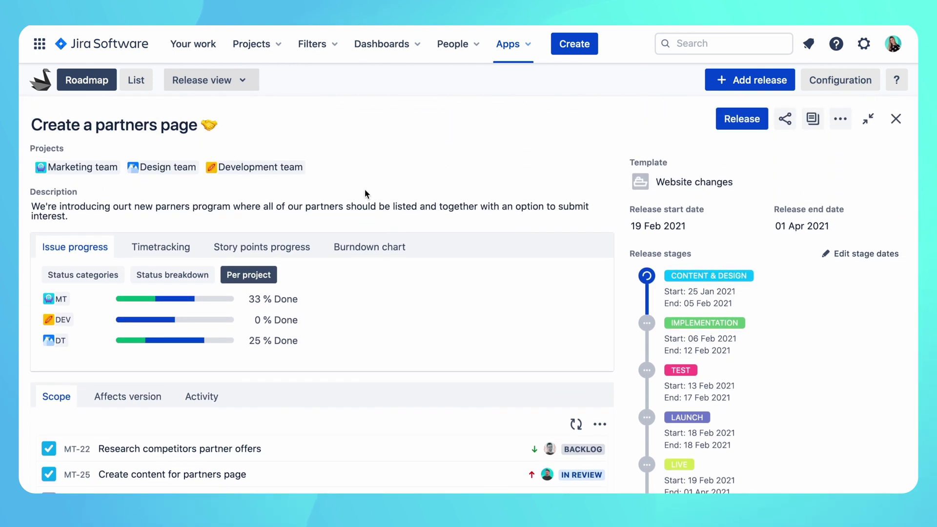
# Step: Copy the partners page release's share link, close the release, and switch to the List view
pyautogui.click(792, 122)
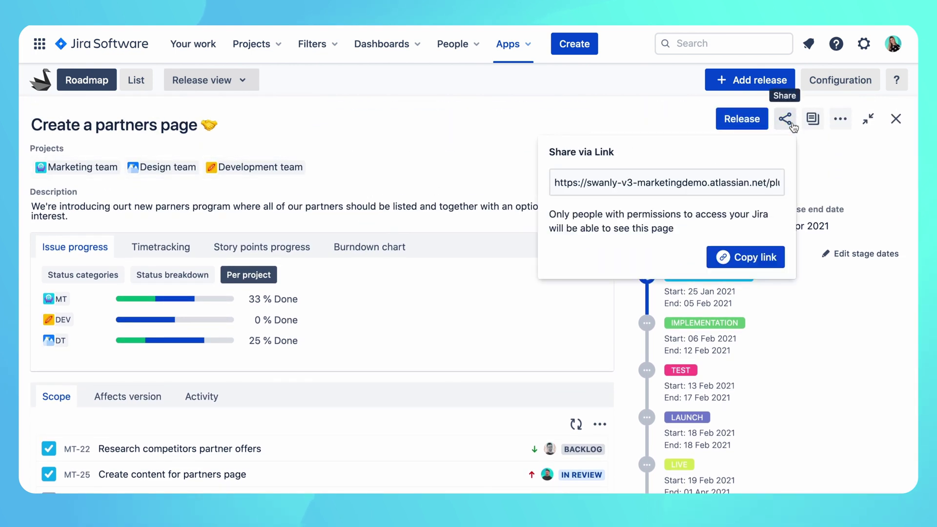
pyautogui.click(759, 261)
pyautogui.click(821, 312)
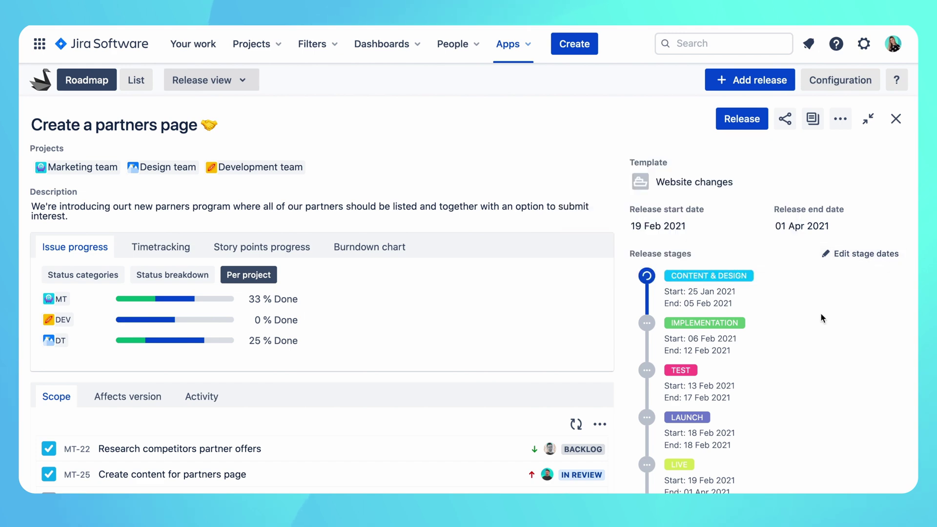
pyautogui.click(896, 118)
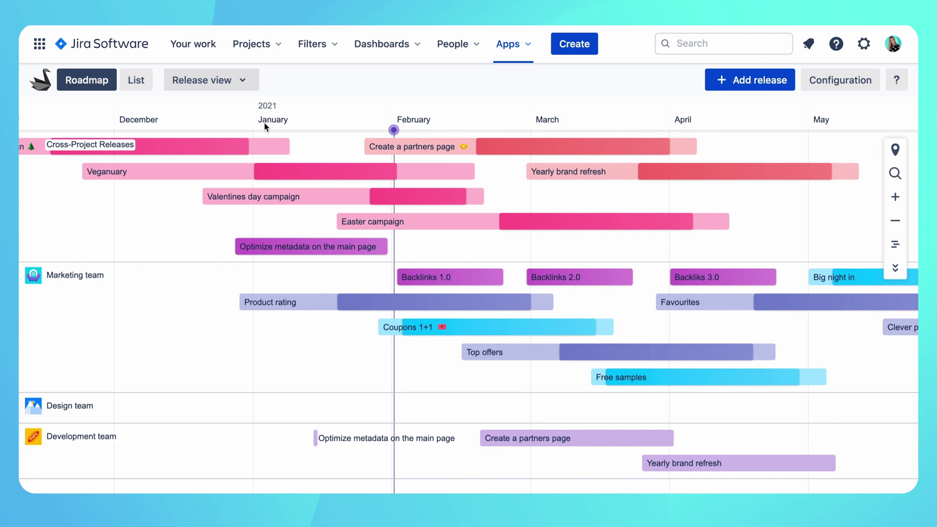
pyautogui.click(144, 85)
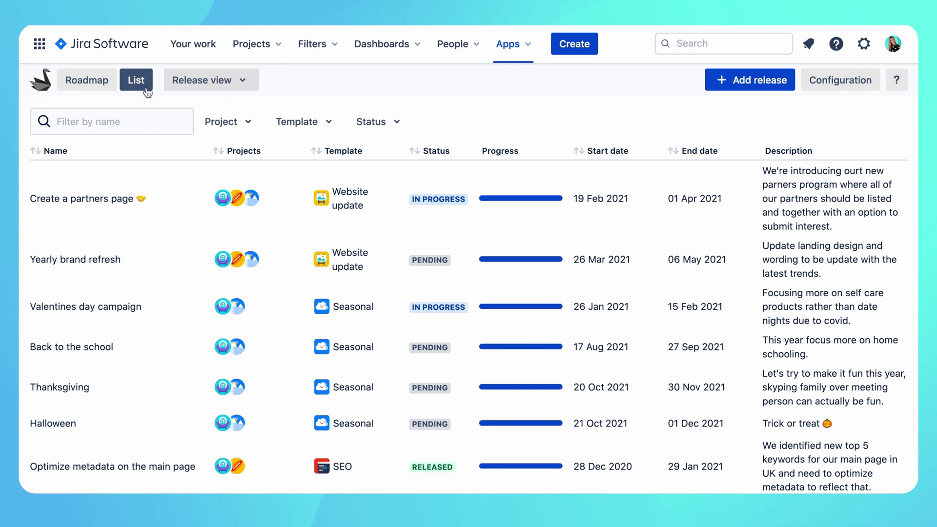
# Step: Filter the release list by the Growth hacking template, then remove that filter
pyautogui.click(300, 126)
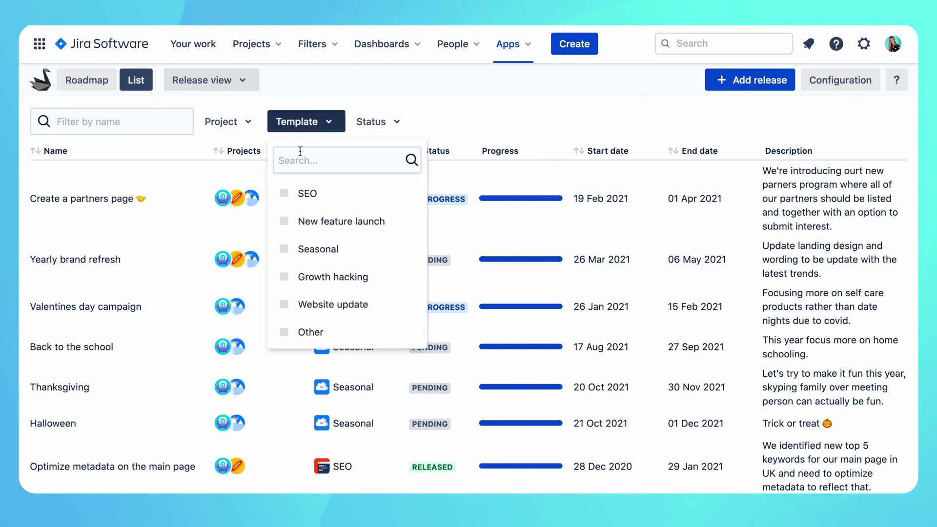
pyautogui.click(323, 276)
pyautogui.click(446, 102)
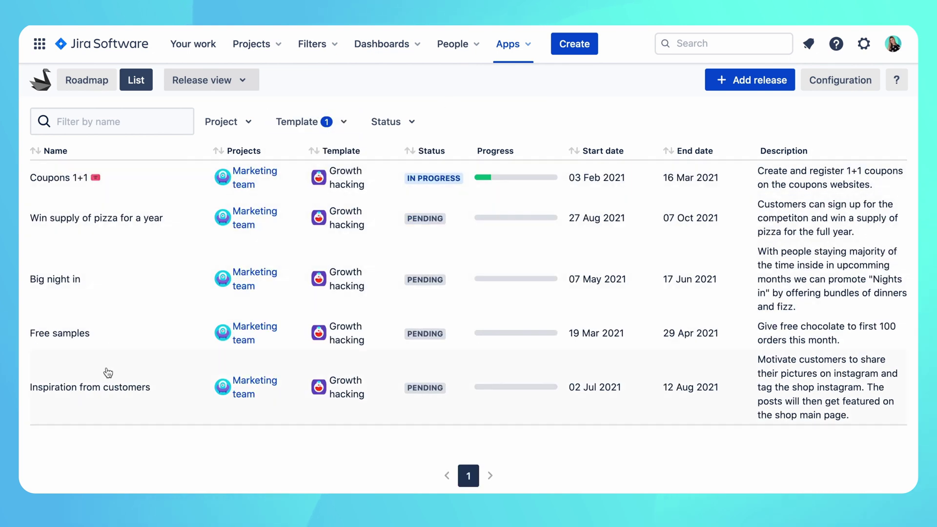
pyautogui.click(299, 121)
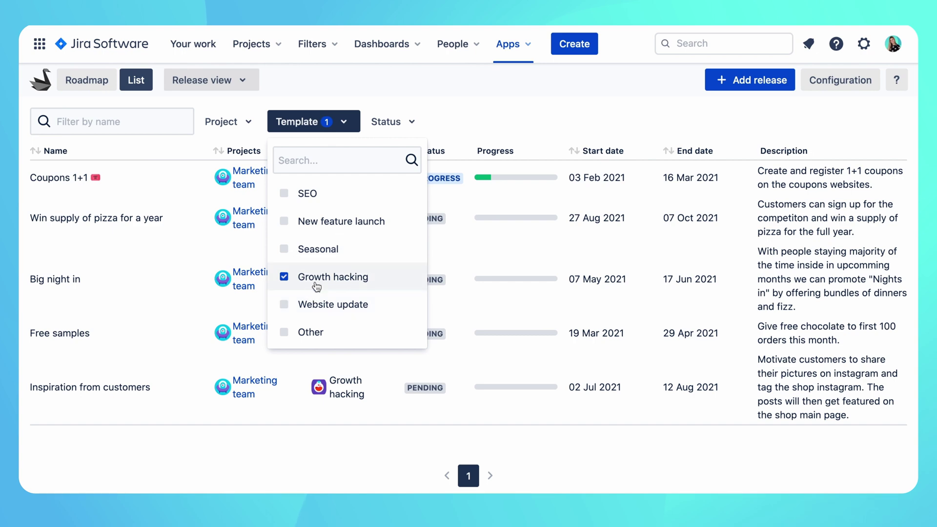
pyautogui.click(317, 285)
# Step: Filter releases to Done status and open the Christmas campaign's details
pyautogui.click(384, 123)
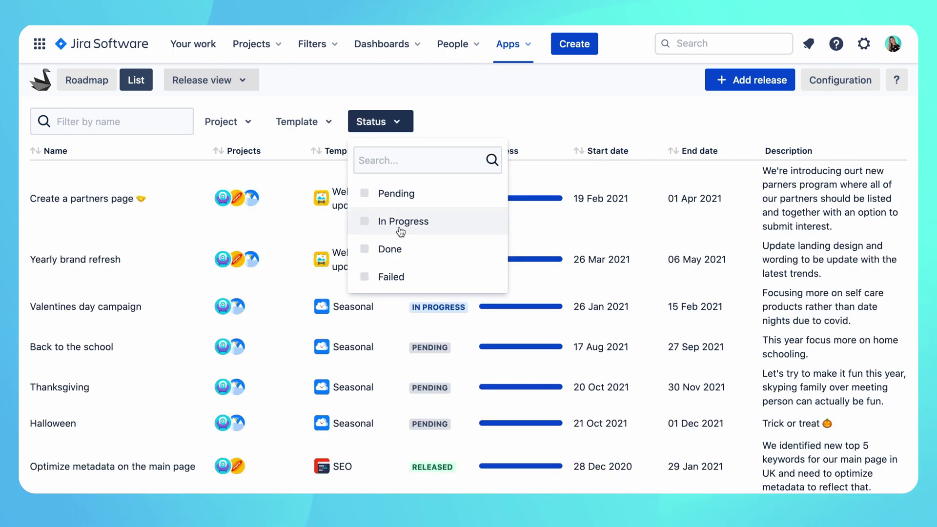
pyautogui.click(396, 247)
pyautogui.click(461, 117)
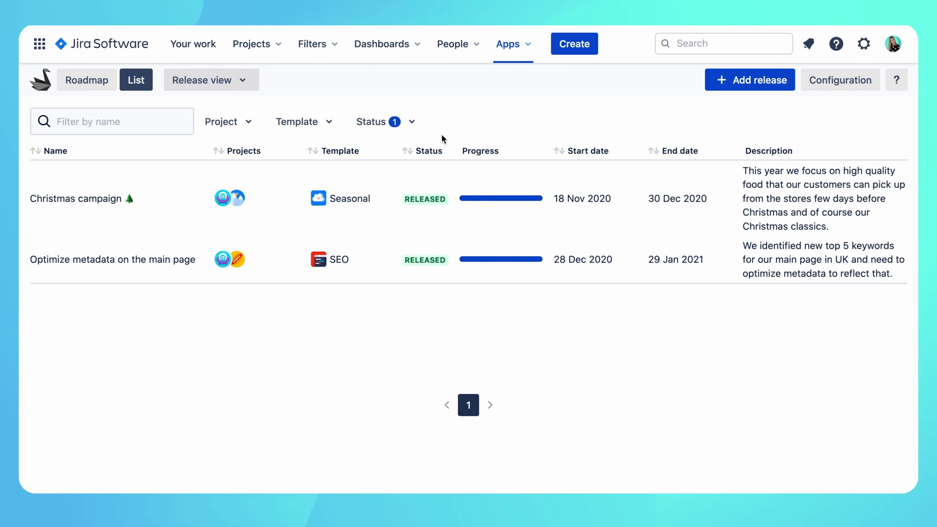
pyautogui.click(70, 201)
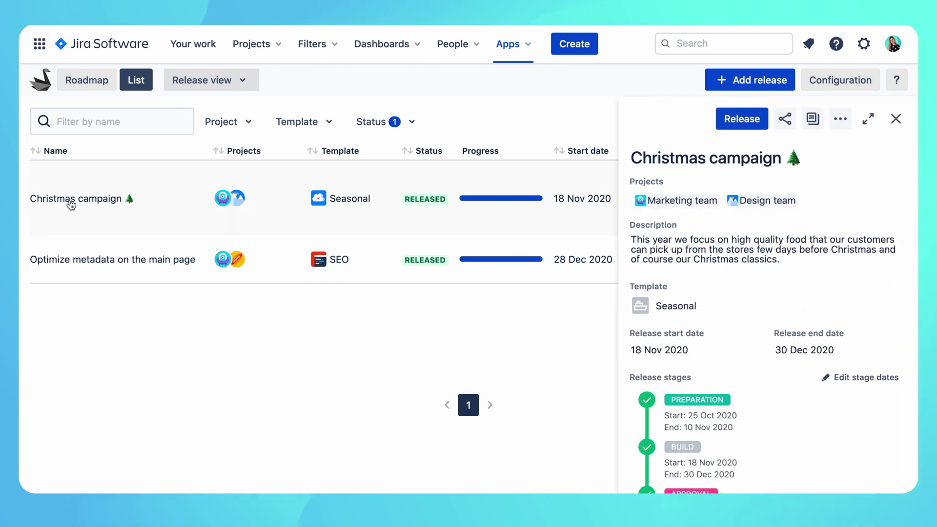
pyautogui.scroll(-3, 703, 339)
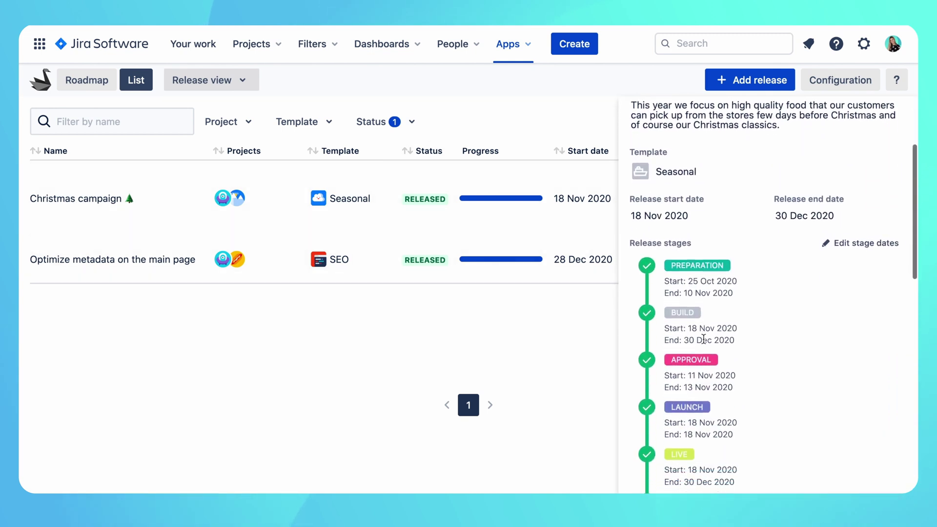
pyautogui.scroll(-4, 703, 339)
pyautogui.scroll(6, 702, 340)
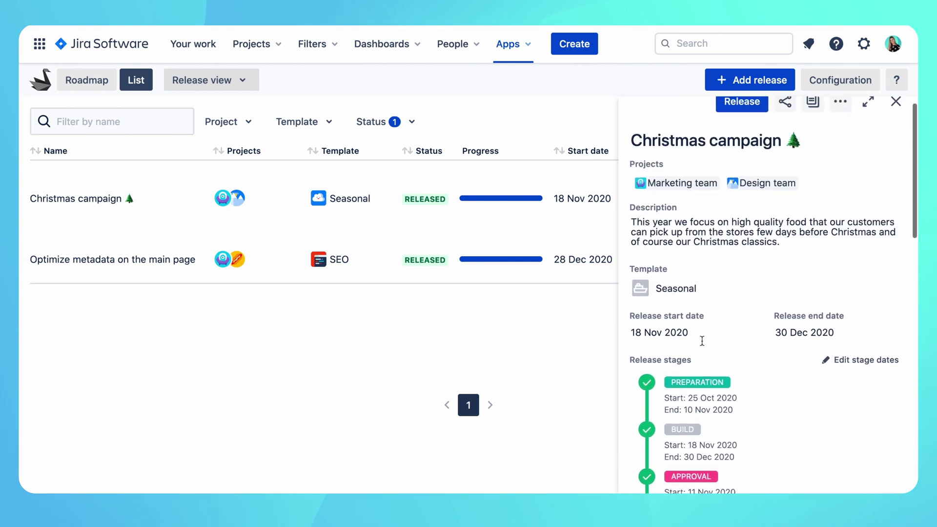
pyautogui.click(894, 116)
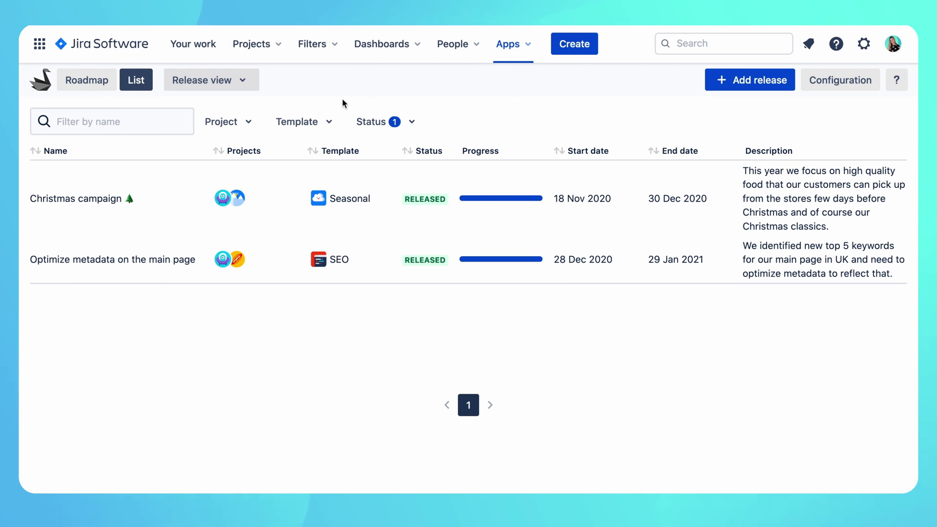
pyautogui.click(105, 83)
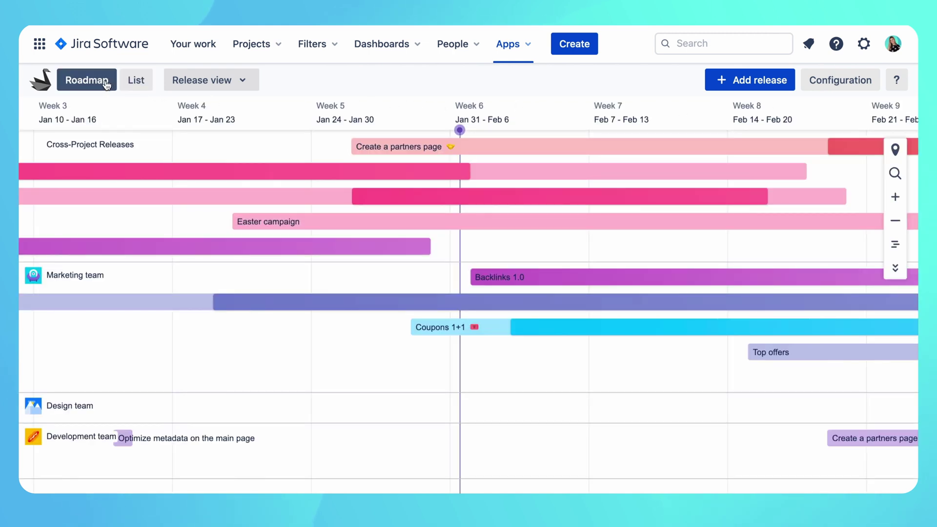